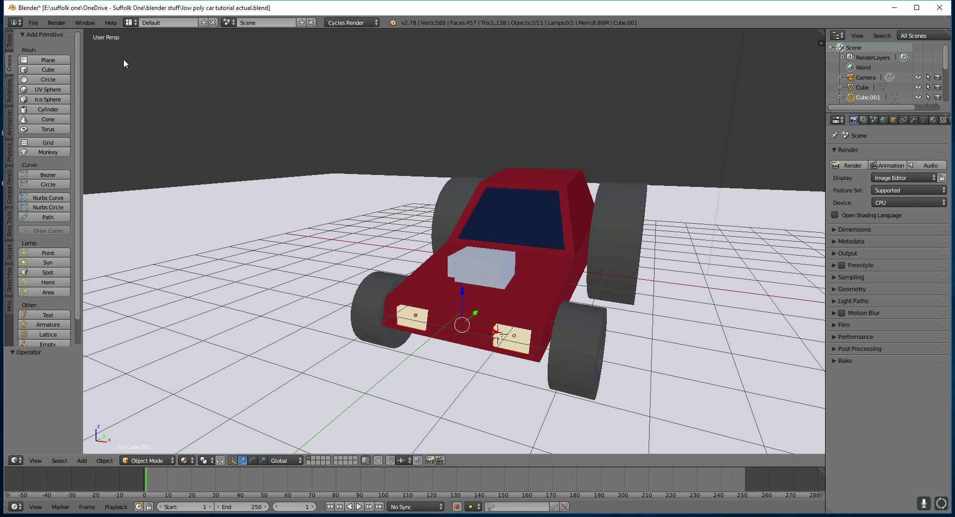
Check the compute device setting in User Preferences, then close the preferences window
{"action": "left_click", "coordinate": [37, 25]}
{"action": "left_click", "coordinate": [58, 138]}
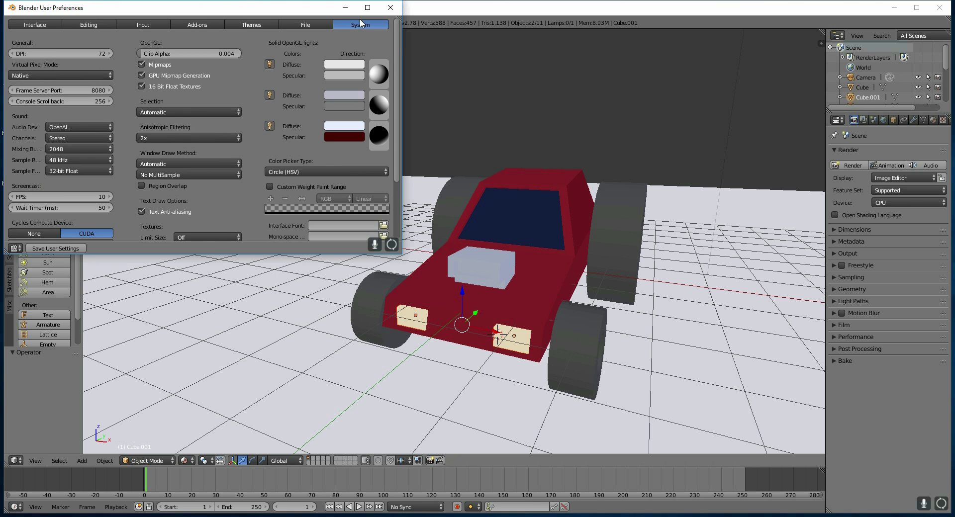
{"action": "scroll", "coordinate": [85, 199], "scroll_direction": "down", "scroll_amount": 2}
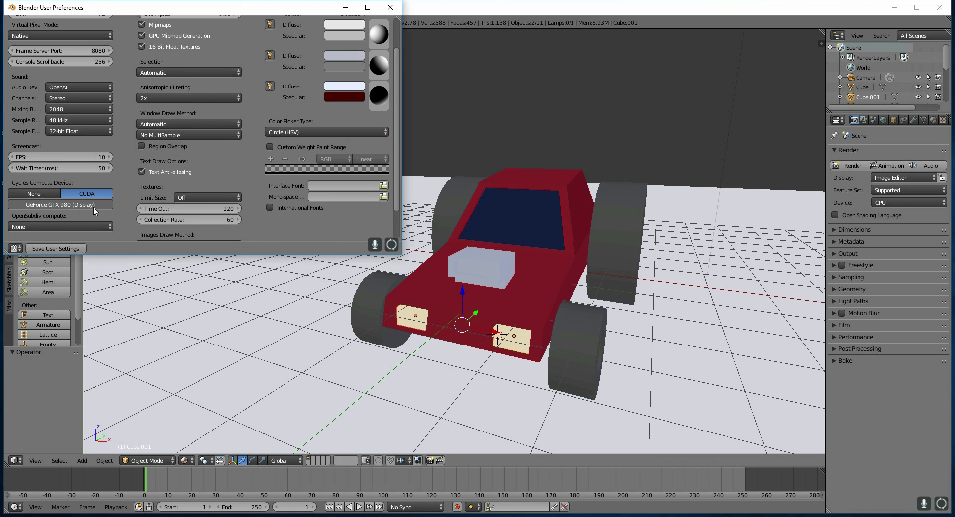
{"action": "left_click_drag", "start_coordinate": [199, 8], "coordinate": [272, 41]}
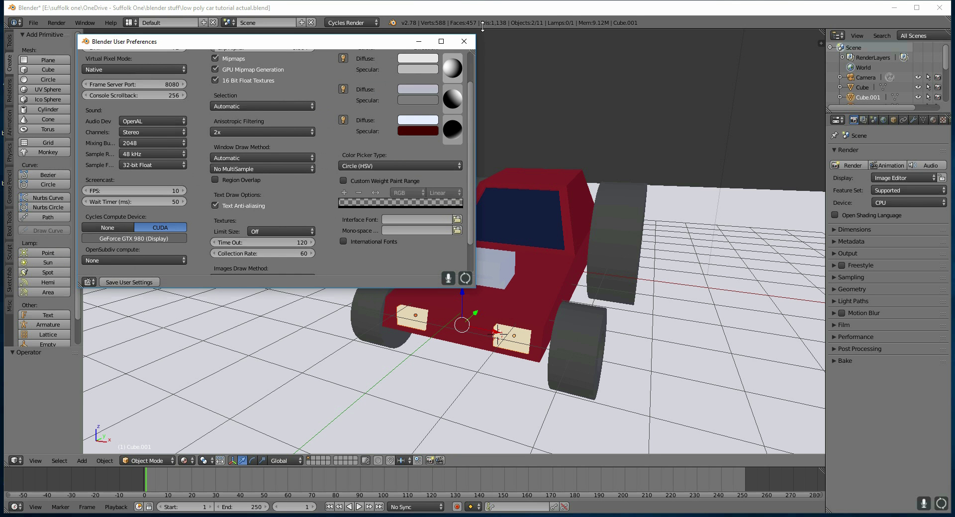
{"action": "left_click", "coordinate": [464, 42]}
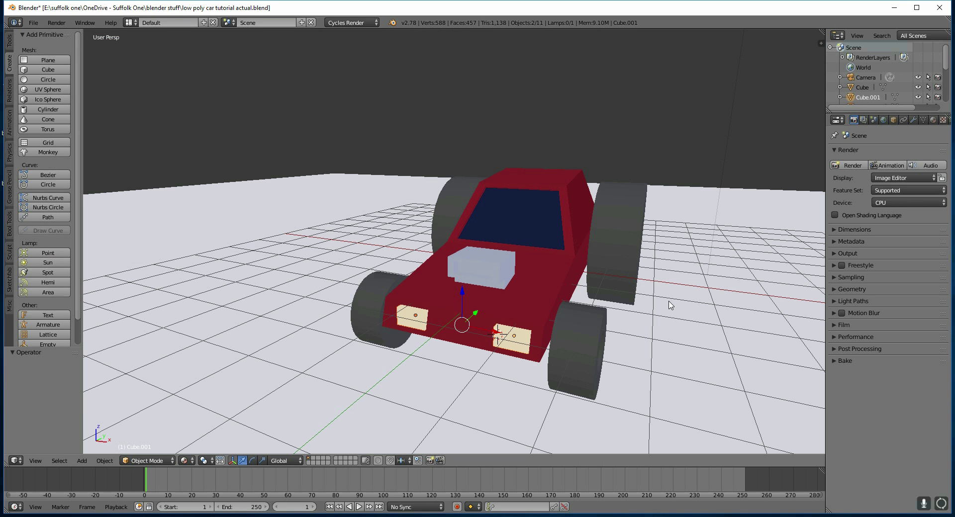
Orbit around the car, zoom out to show the camera and lamp, and select the lamp
{"action": "middle_click_drag", "start_coordinate": [671, 305], "coordinate": [631, 345]}
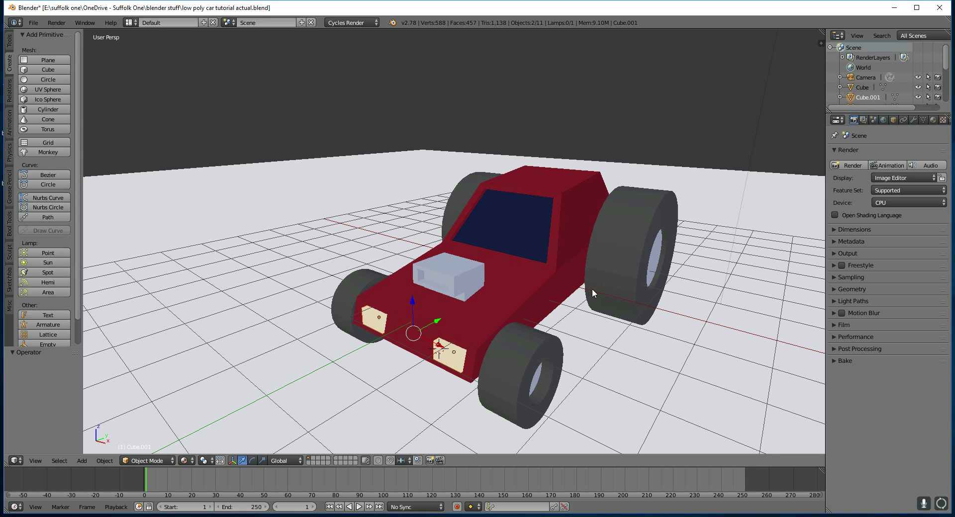
{"action": "scroll", "coordinate": [478, 297], "scroll_direction": "down", "scroll_amount": 4}
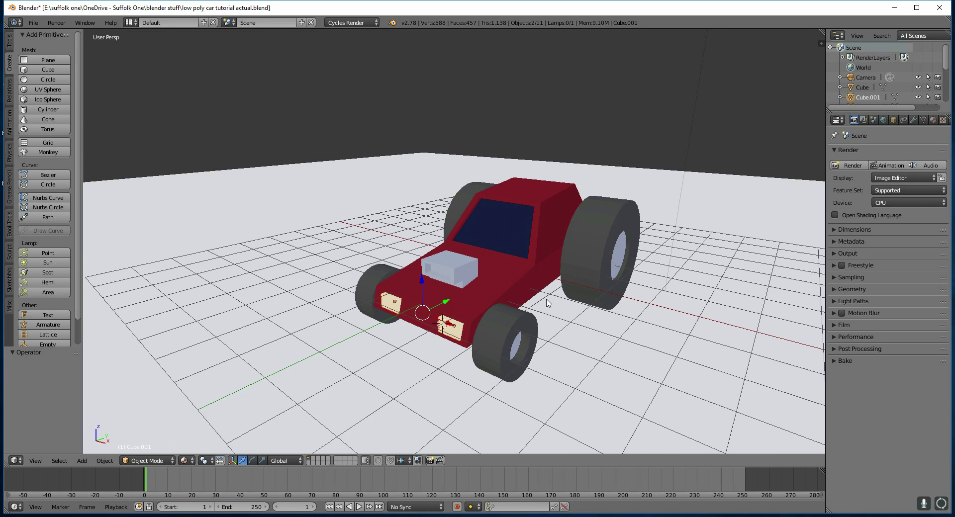
{"action": "right_click", "coordinate": [649, 75]}
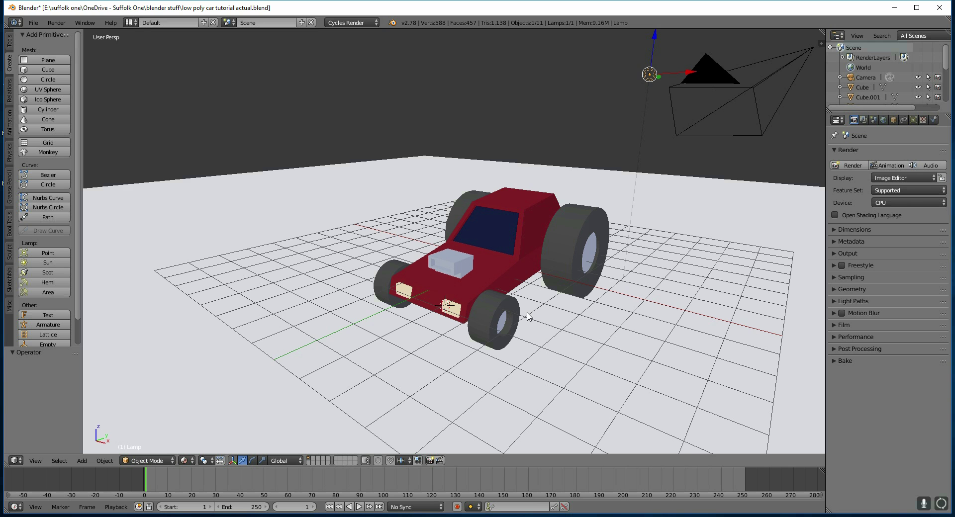
Look through the scene camera and enable Lock Camera to View in the sidebar
{"action": "key", "text": "KP_0"}
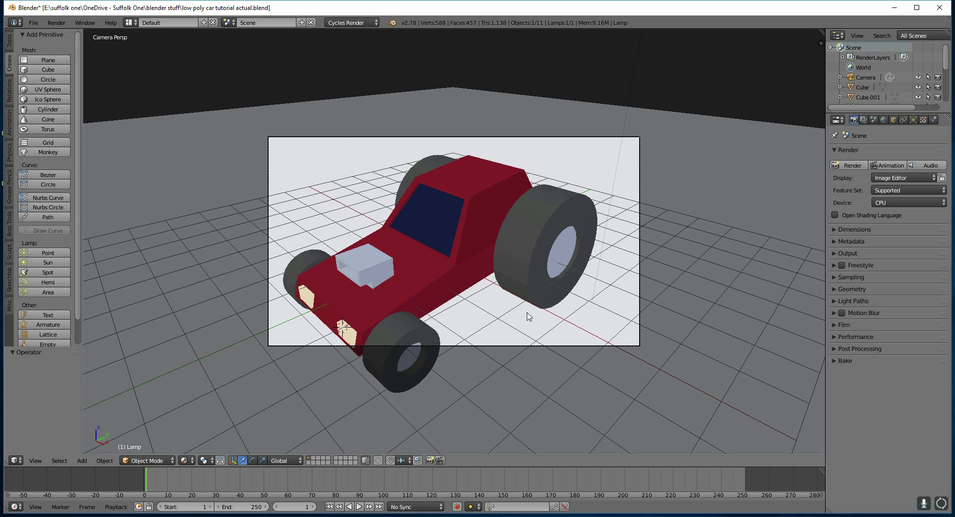
{"action": "key", "text": "n"}
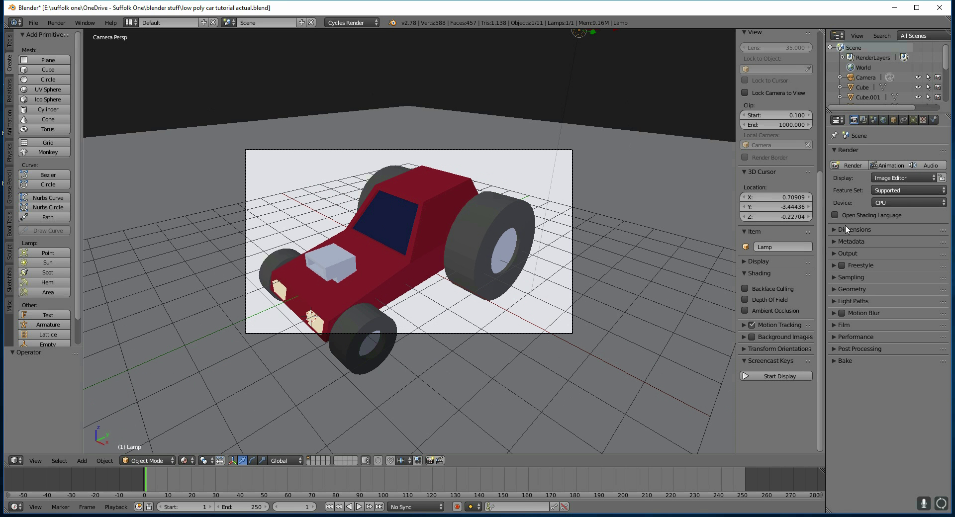
{"action": "left_click", "coordinate": [778, 376]}
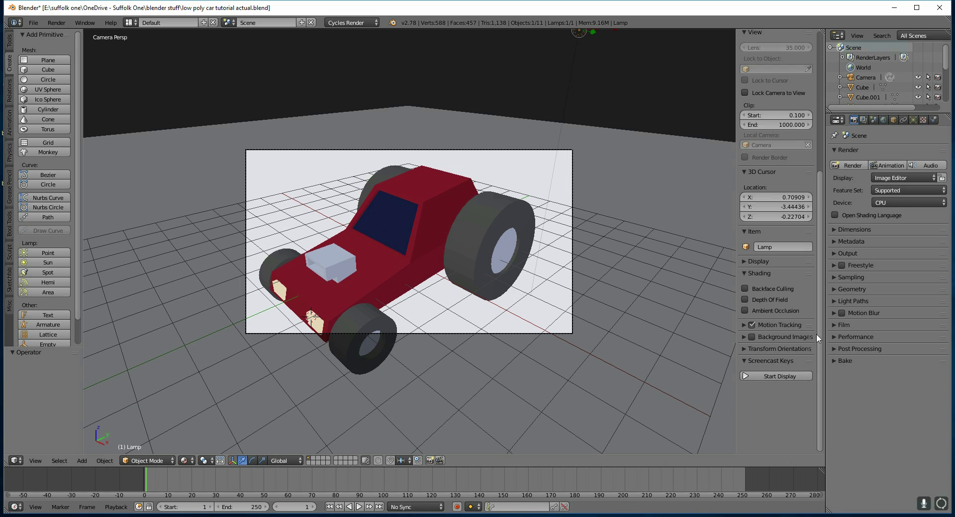
{"action": "scroll", "coordinate": [794, 107], "scroll_direction": "up", "scroll_amount": 2}
{"action": "scroll", "coordinate": [794, 107], "scroll_direction": "up", "scroll_amount": 3}
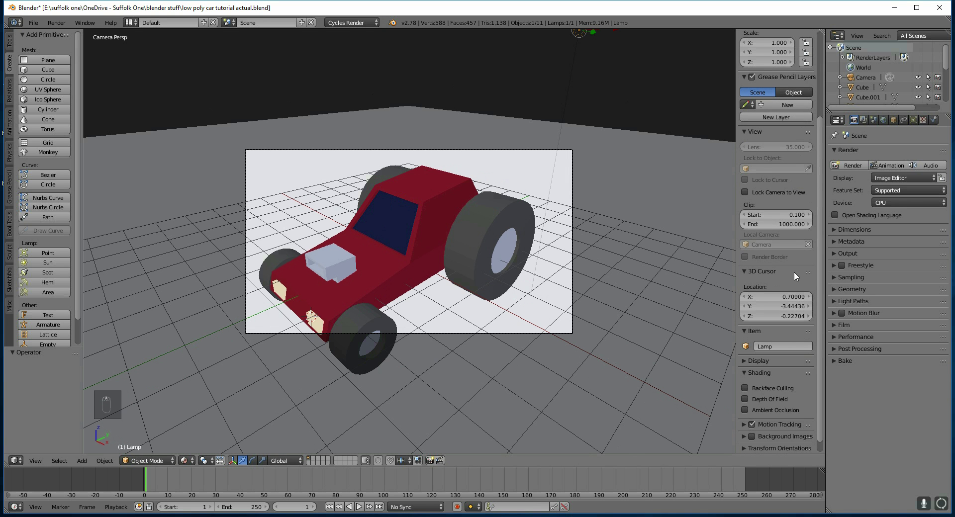
{"action": "left_click", "coordinate": [745, 193]}
Pull the camera back and tilt it so the whole car sits lower in frame
{"action": "scroll", "coordinate": [450, 253], "scroll_direction": "down", "scroll_amount": 5}
{"action": "middle_click_drag", "start_coordinate": [450, 253], "coordinate": [488, 284]}
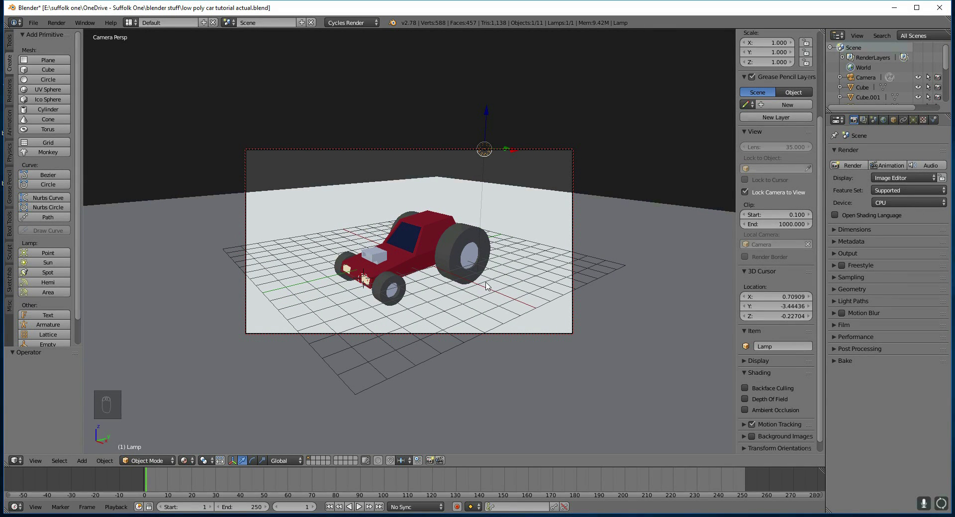
{"action": "key", "text": "KP_0"}
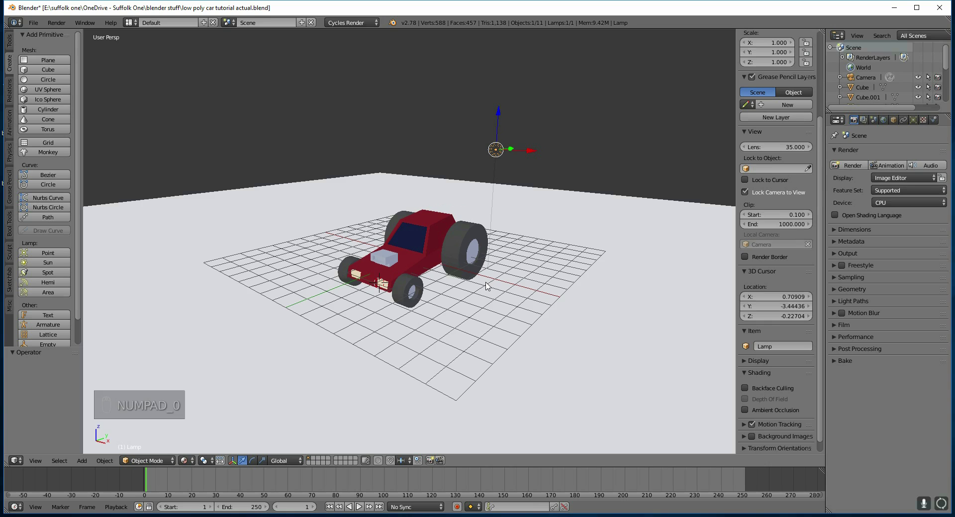
{"action": "key", "text": "KP_0"}
{"action": "middle_click_drag", "start_coordinate": [486, 286], "coordinate": [494, 294]}
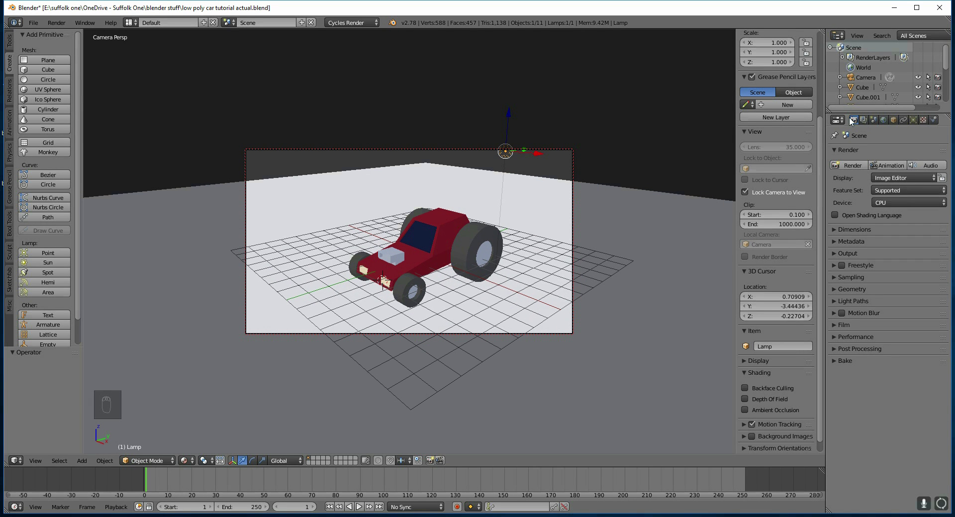
Switch the Cycles render Device from CPU to GPU Compute
{"action": "left_click", "coordinate": [886, 202]}
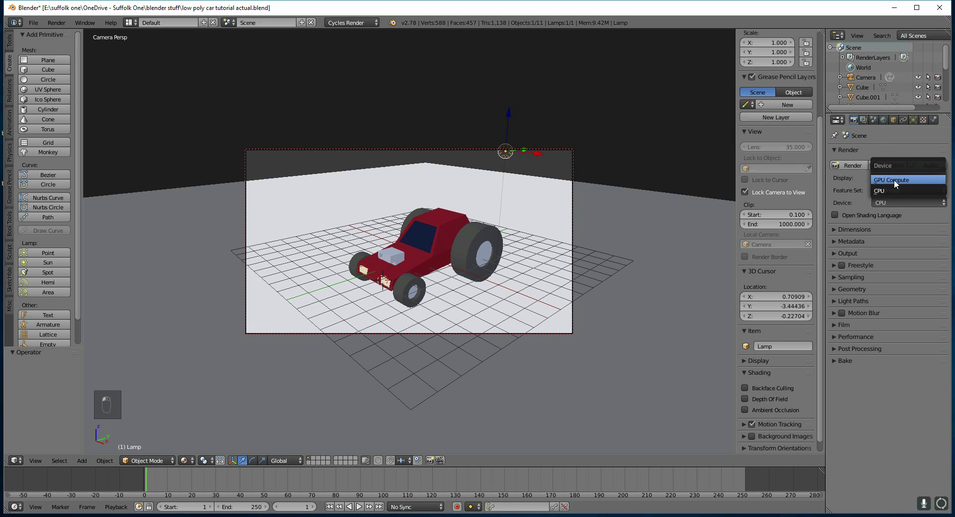
{"action": "left_click", "coordinate": [893, 180]}
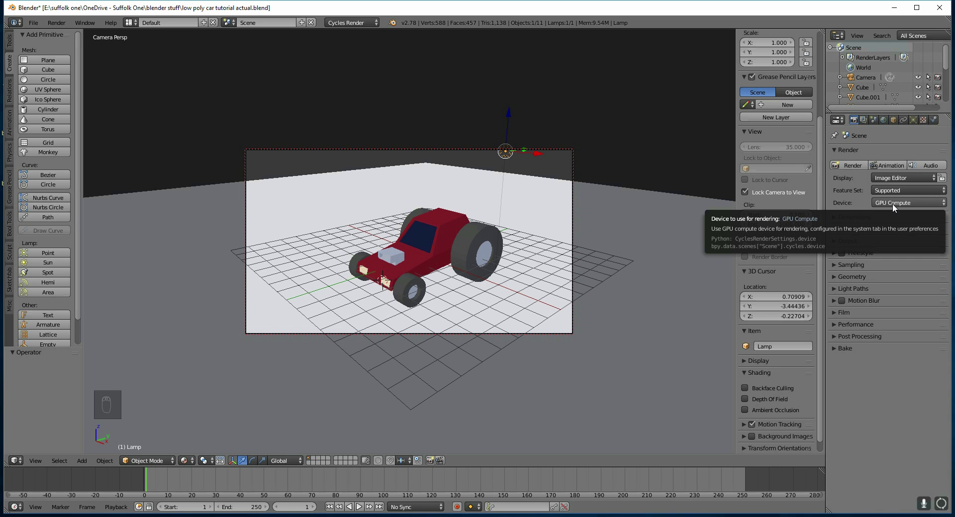
{"action": "left_click", "coordinate": [848, 165]}
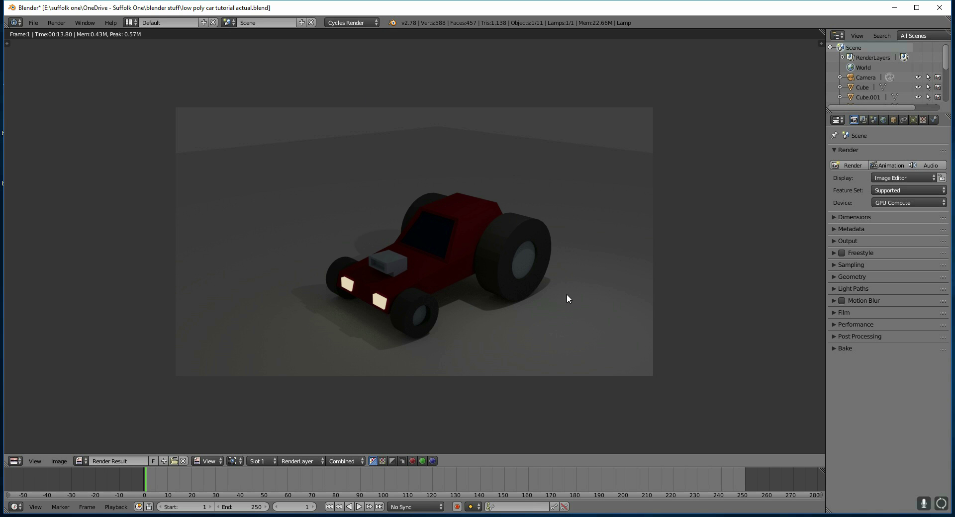
{"action": "key", "text": "Escape"}
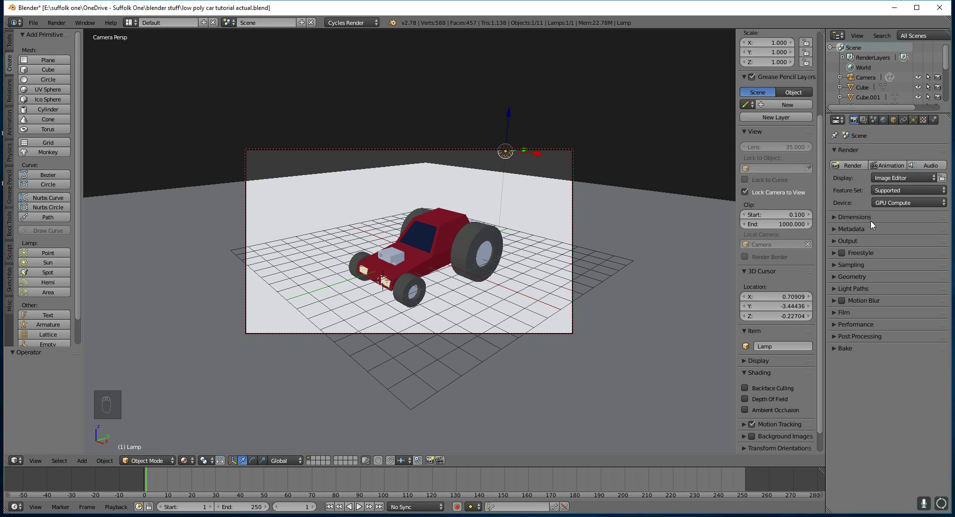
Keep the output at 1920 × 1080 and 50% scale by cancelling a typed 60% change
{"action": "left_click", "coordinate": [838, 217]}
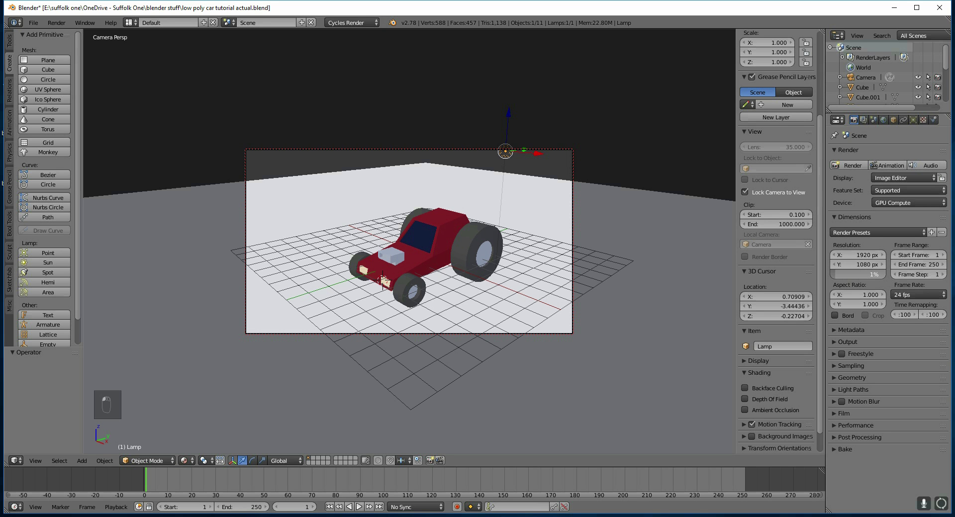
{"action": "left_click", "coordinate": [868, 275]}
{"action": "type", "text": "60"}
{"action": "key", "text": "Escape"}
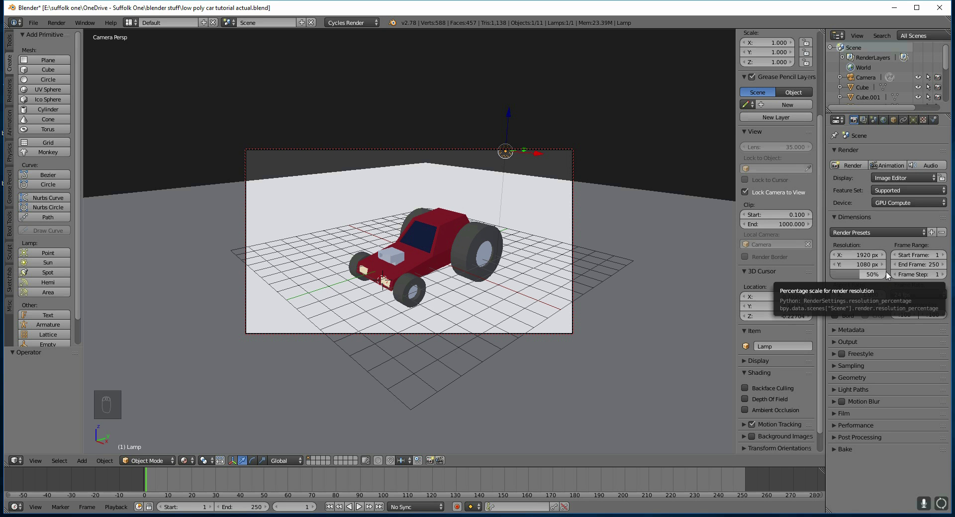
Set Render samples to 5 and do a quick test render of the car
{"action": "left_click", "coordinate": [840, 366]}
{"action": "scroll", "coordinate": [882, 407], "scroll_direction": "down", "scroll_amount": 2}
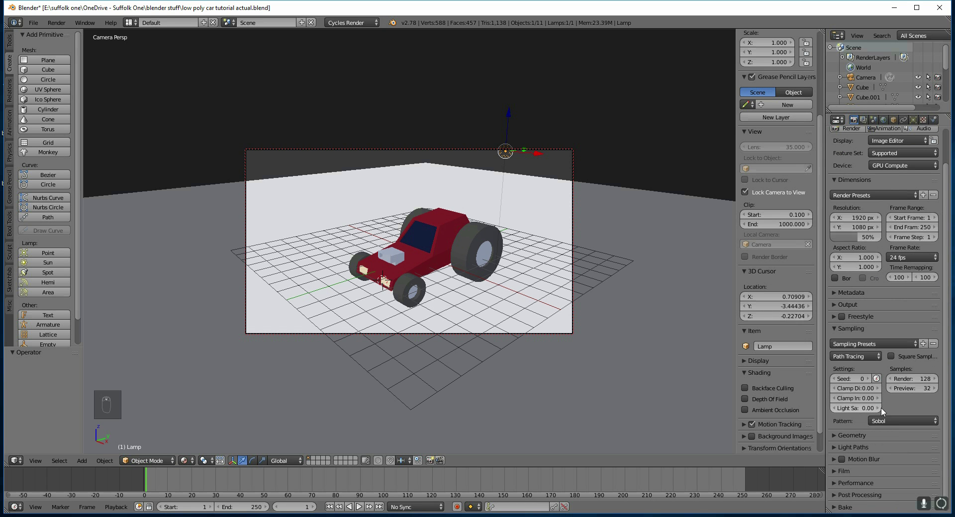
{"action": "left_click", "coordinate": [907, 380]}
{"action": "type", "text": "5"}
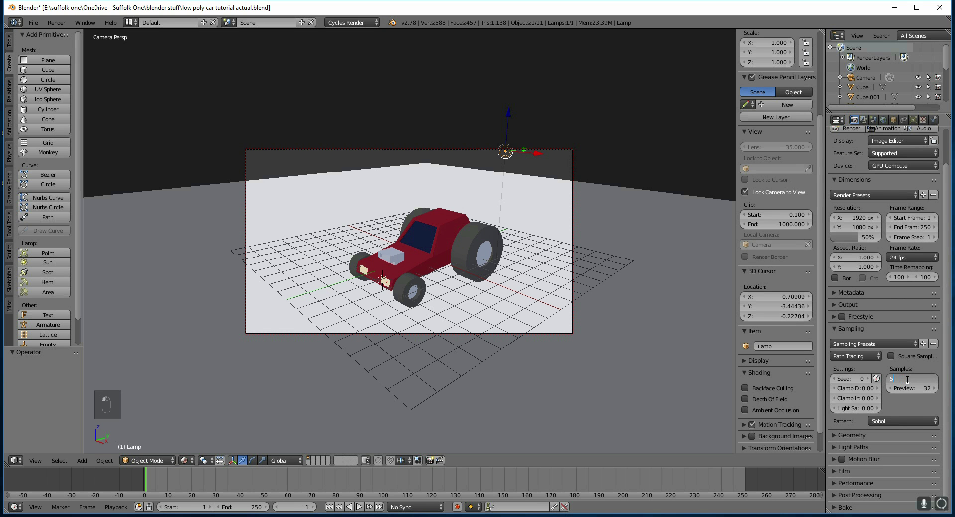
{"action": "key", "text": "Return"}
{"action": "key", "text": "F12"}
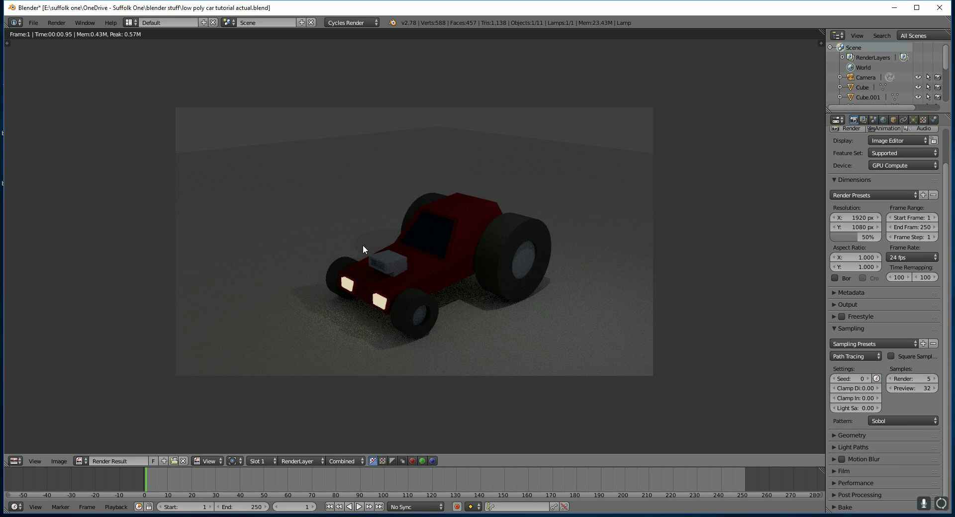
Raise Render samples to 128 and render the car again
{"action": "left_click", "coordinate": [911, 379]}
{"action": "type", "text": "1"}
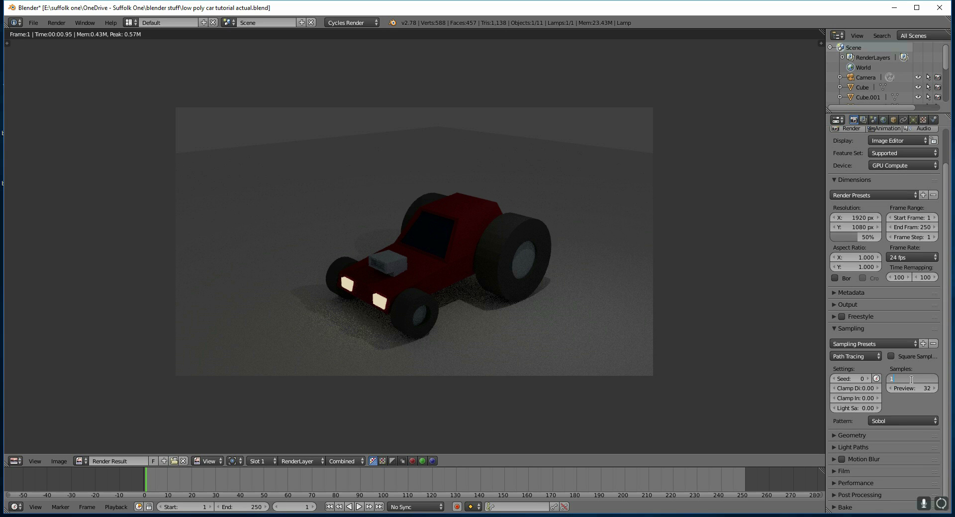
{"action": "type", "text": "28"}
{"action": "key", "text": "Return"}
{"action": "key", "text": "F12"}
Change the Performance tile size from 64 × 64 to 512 × 512
{"action": "left_click", "coordinate": [832, 483]}
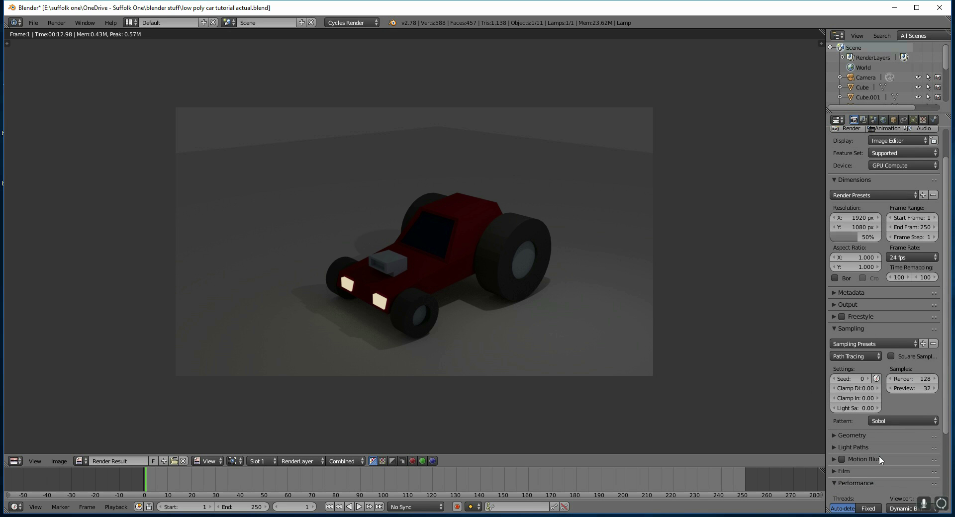
{"action": "scroll", "coordinate": [878, 455], "scroll_direction": "down", "scroll_amount": 5}
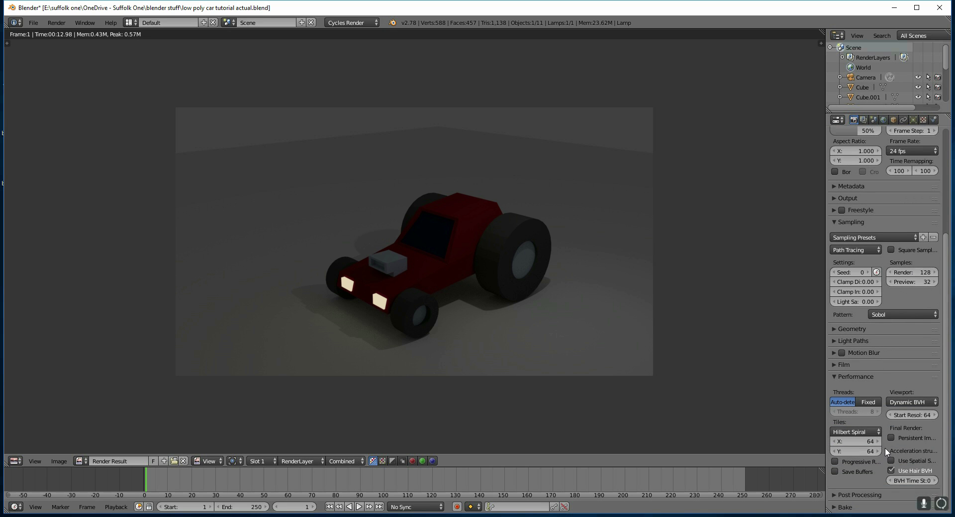
{"action": "left_click", "coordinate": [856, 442]}
{"action": "type", "text": "512"}
{"action": "key", "text": "Tab"}
{"action": "type", "text": "512"}
{"action": "key", "text": "Return"}
Render the car with 512 tiles, check the Image menu's save options, then return to the viewport
{"action": "left_click_drag", "start_coordinate": [947, 260], "coordinate": [945, 154]}
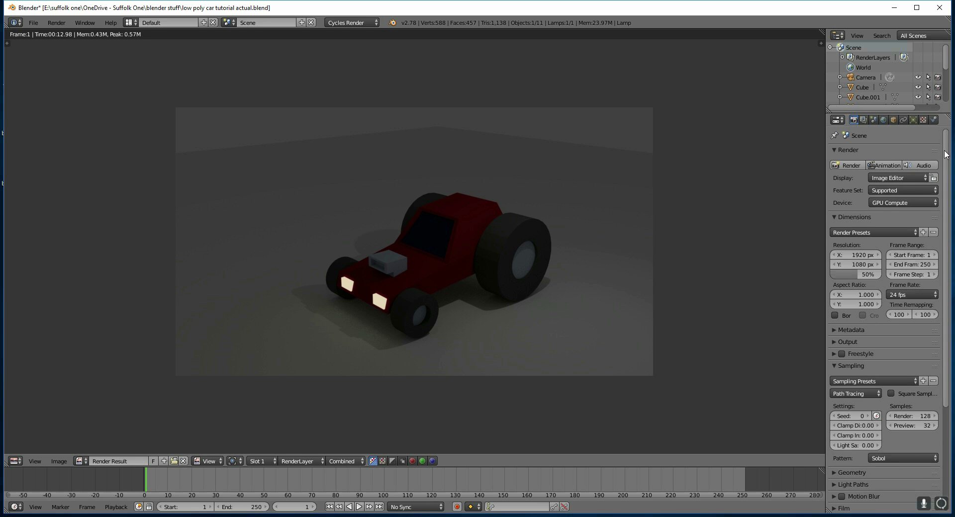
{"action": "left_click", "coordinate": [849, 166]}
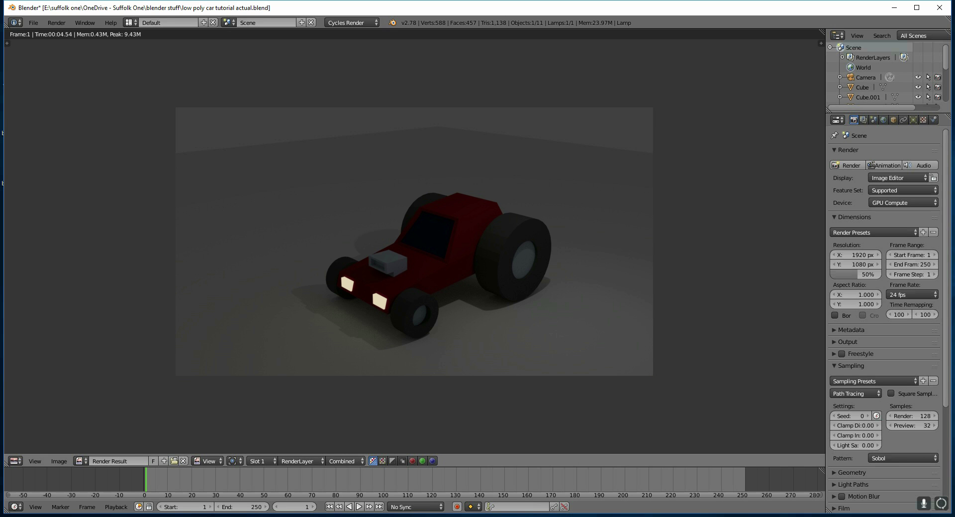
{"action": "left_click", "coordinate": [58, 460]}
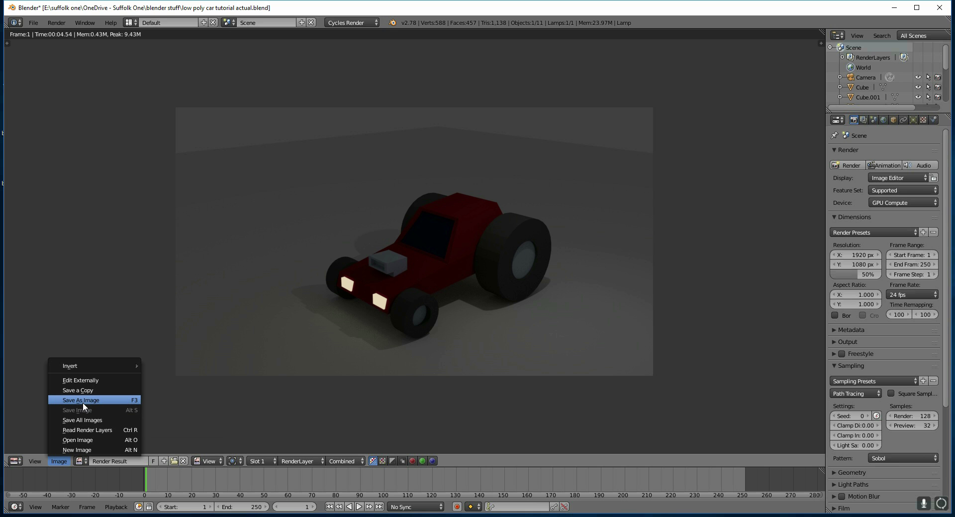
{"action": "key", "text": "Escape"}
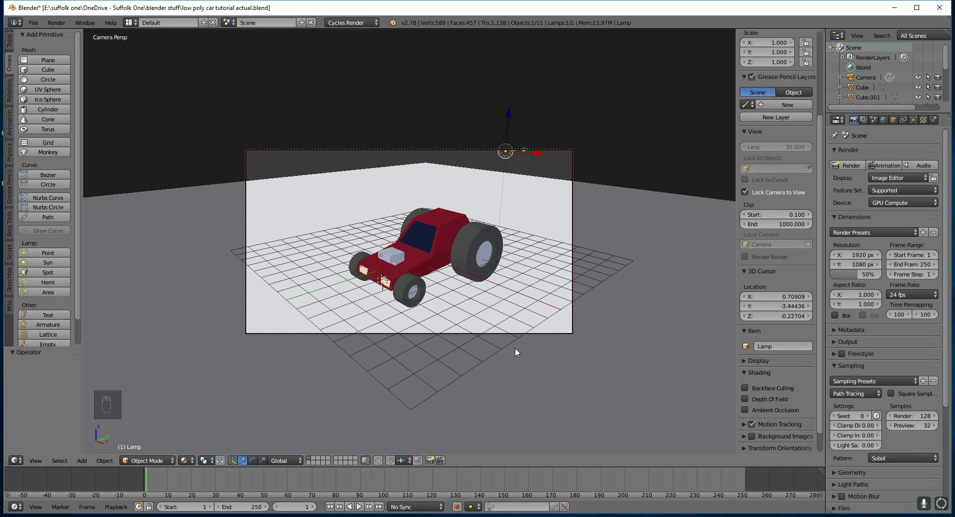
Set viewport shading to Rendered for a live Cycles preview of the car
{"action": "left_click", "coordinate": [188, 461]}
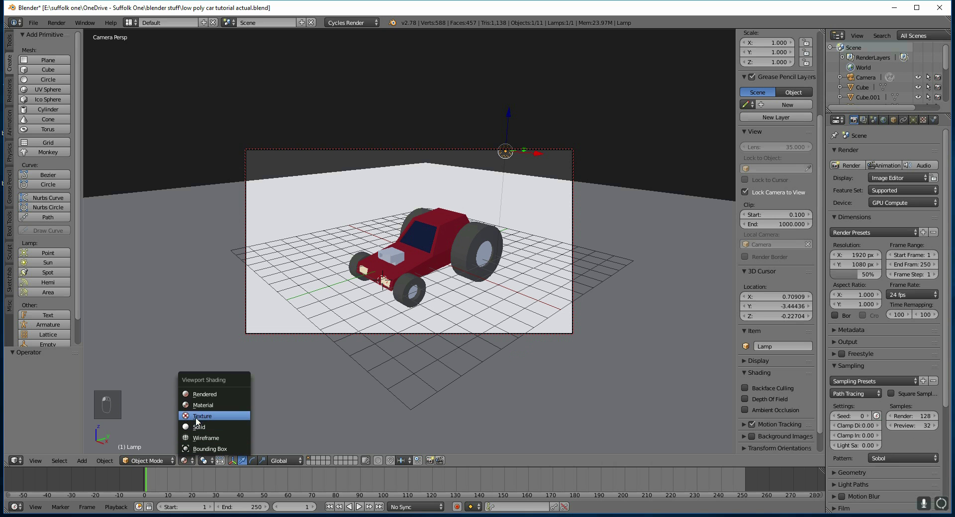
{"action": "left_click", "coordinate": [203, 395]}
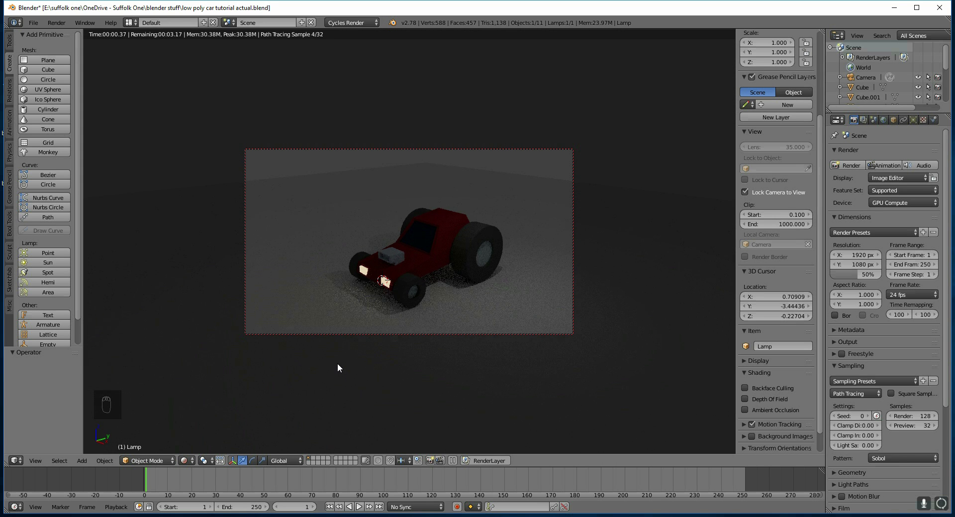
{"action": "key", "text": "shift+z"}
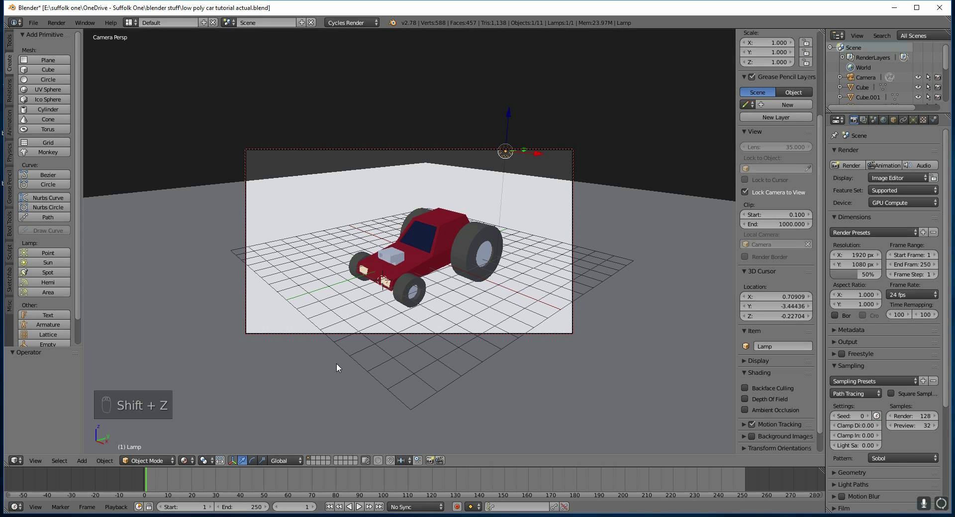
{"action": "key", "text": "shift+z"}
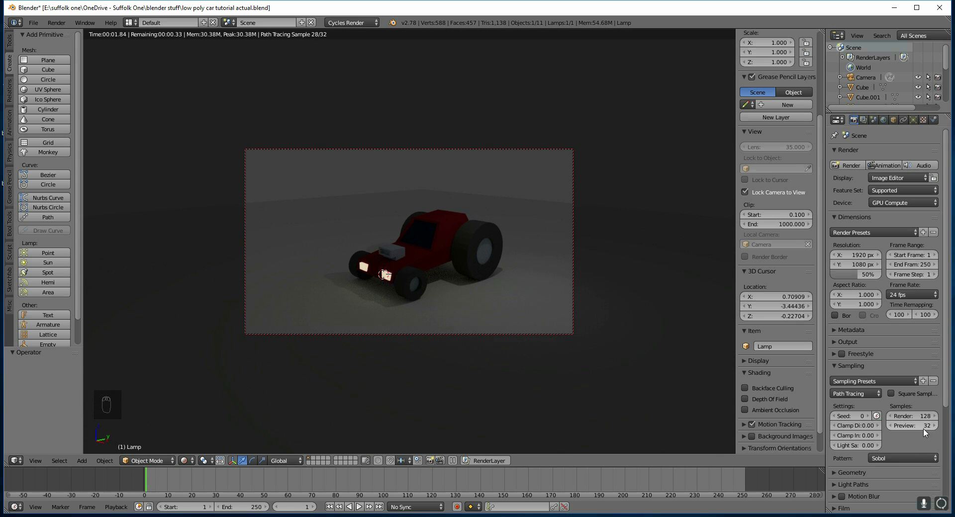
Orbit the camera-locked view to a new angle on the car
{"action": "middle_click_drag", "start_coordinate": [454, 313], "coordinate": [454, 311]}
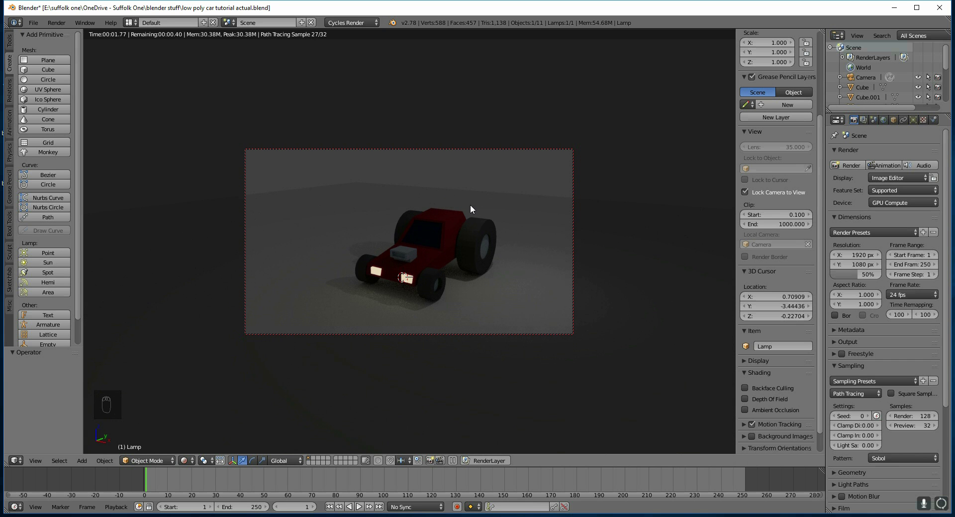
{"action": "middle_click_drag", "start_coordinate": [470, 205], "coordinate": [420, 225]}
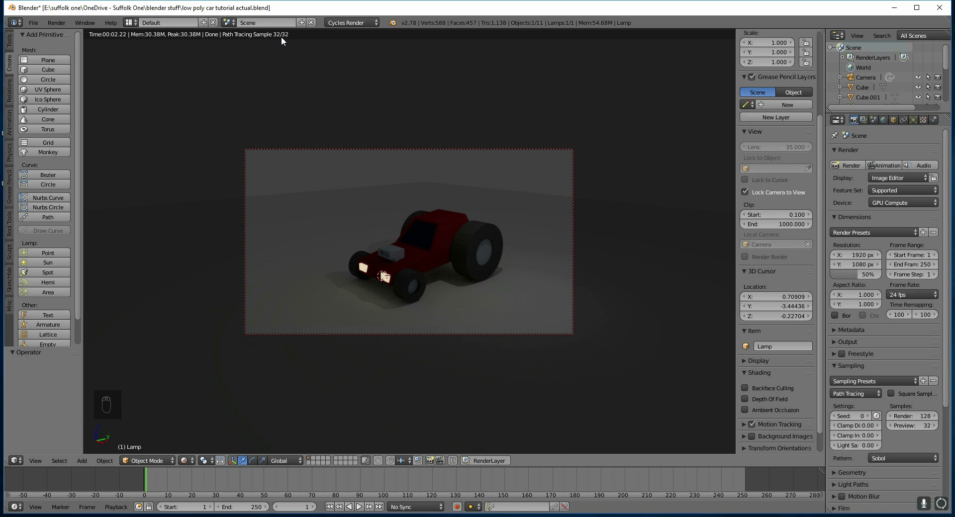
{"action": "middle_click_drag", "start_coordinate": [418, 234], "coordinate": [444, 254]}
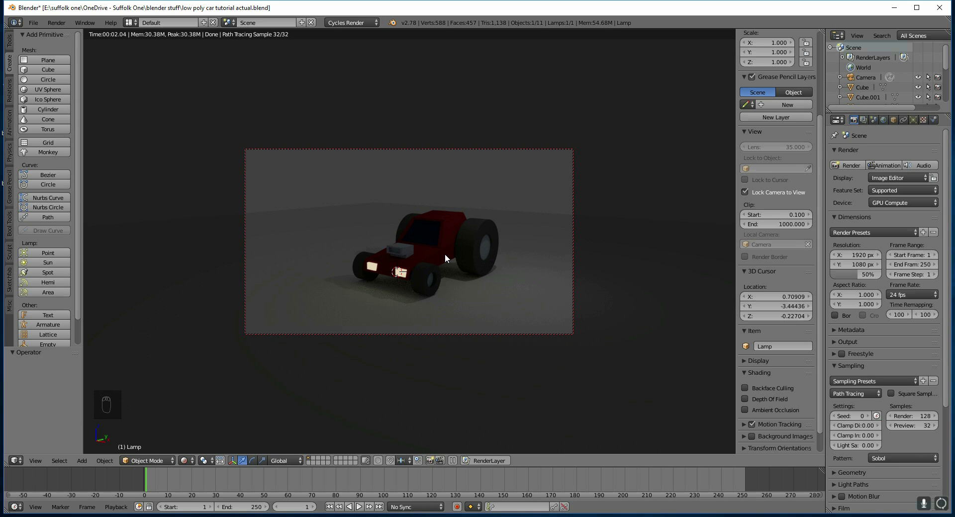